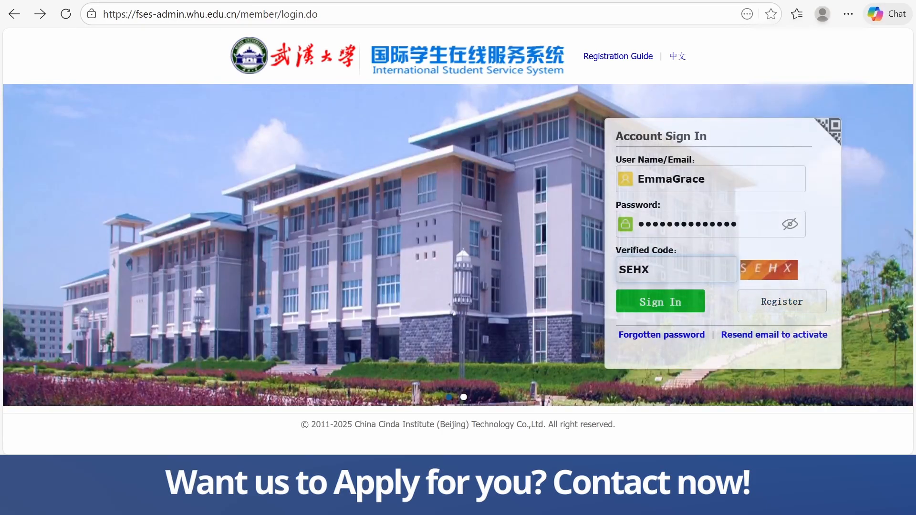
# Sign in to the account and open the existing Master Student (English Teaching) scholarship application for editing
pyautogui.click(643, 303)
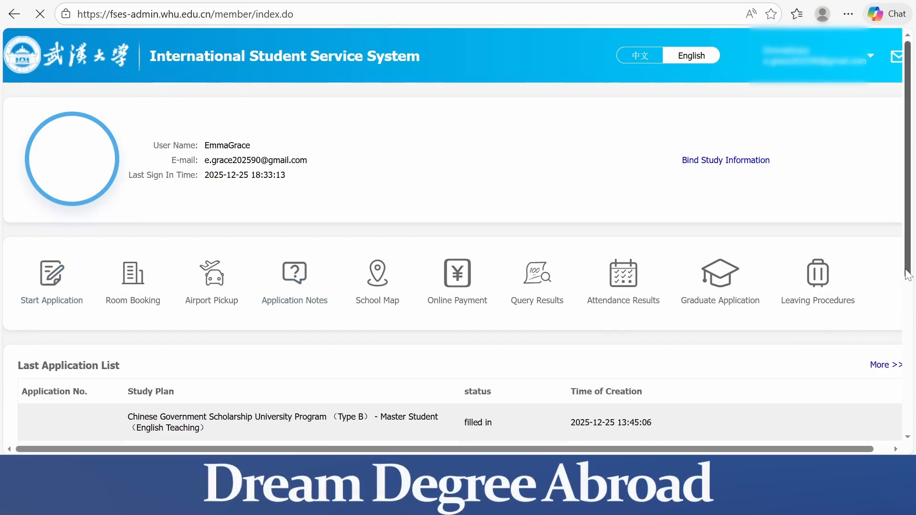
pyautogui.scroll(-4, 897, 281)
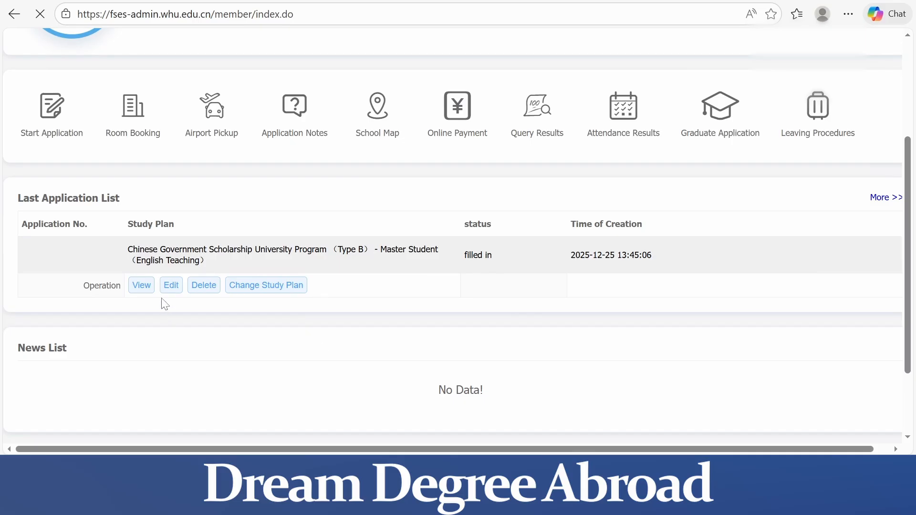
pyautogui.click(169, 296)
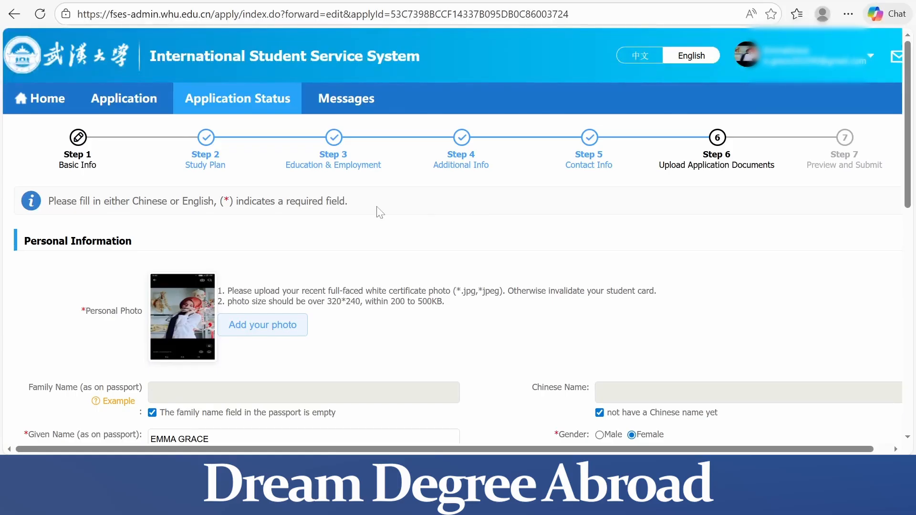
# Agree to the regulations and view the study plans for Chinese Government Scholarship University Program (Type B), Master Student (English Teaching)
pyautogui.click(131, 101)
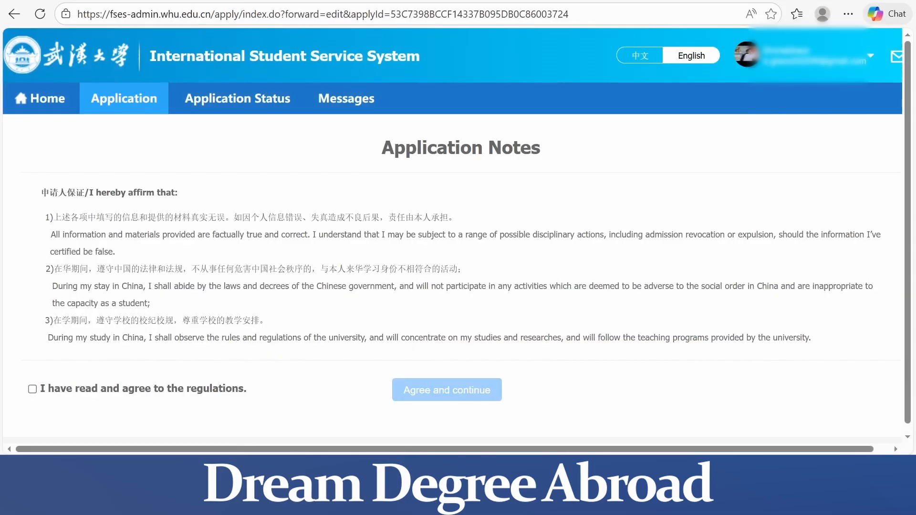
pyautogui.click(34, 389)
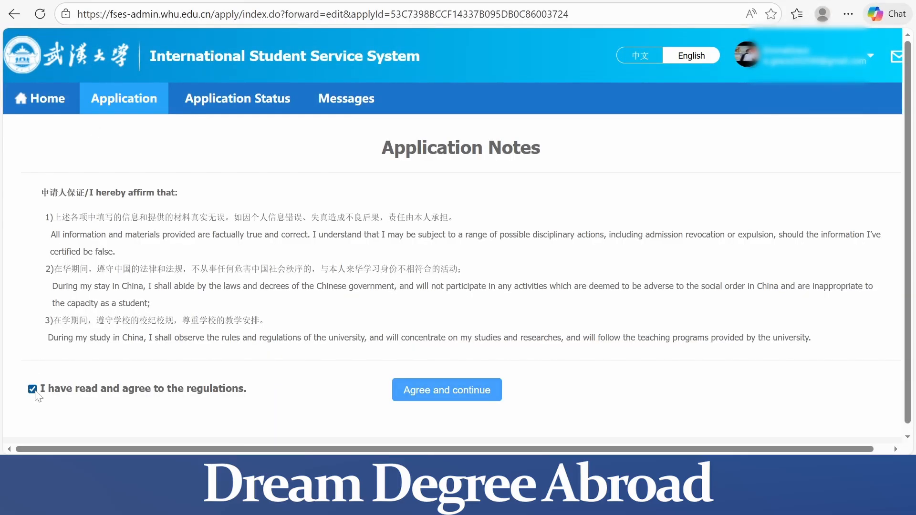
pyautogui.click(418, 385)
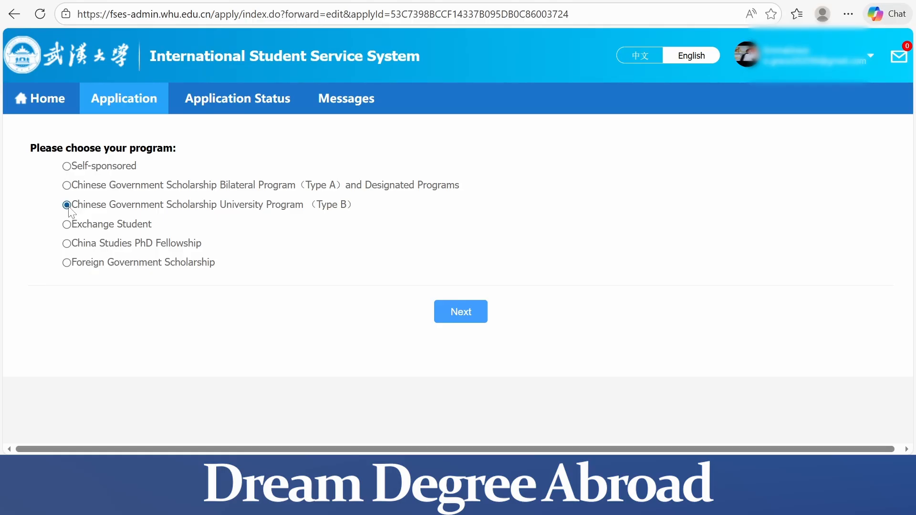
pyautogui.click(454, 319)
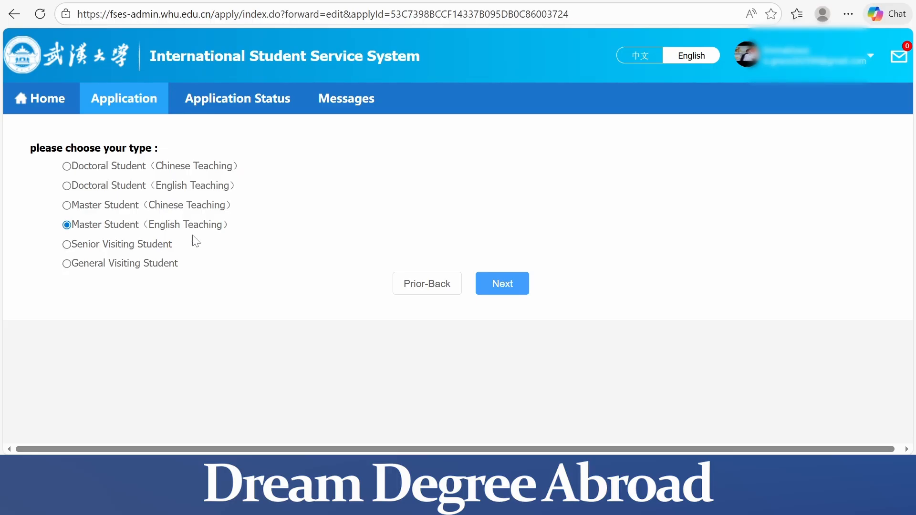
pyautogui.click(519, 285)
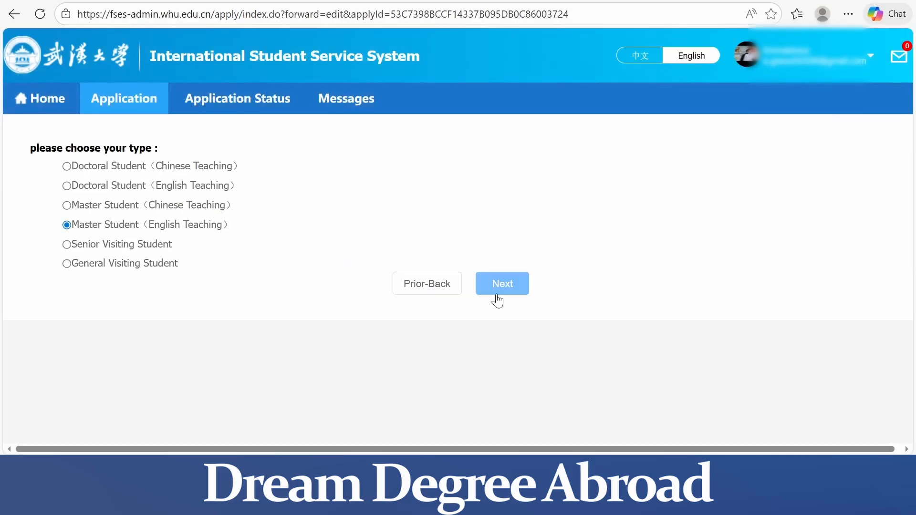
pyautogui.click(498, 291)
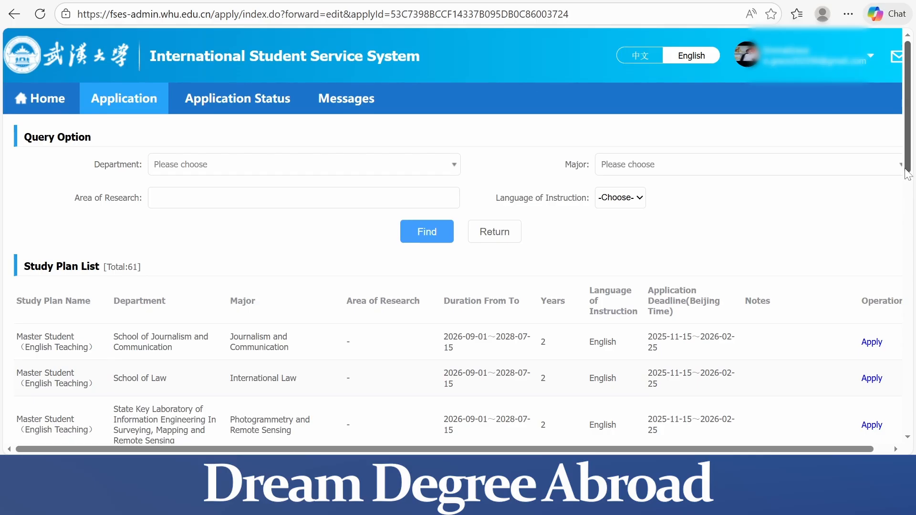
pyautogui.moveTo(909, 175); pyautogui.dragTo(901, 141)
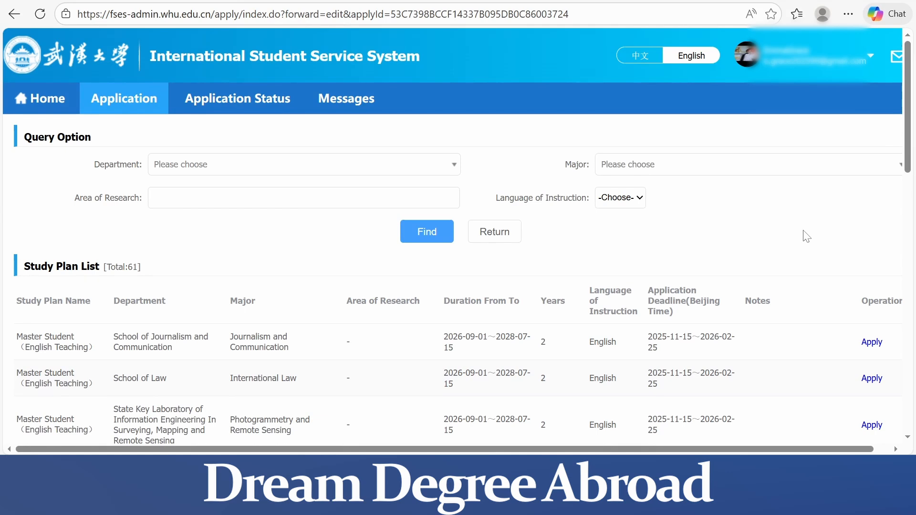
# Return to the existing application, review its personal, location, immigration and passport details, and save the Basic Info step
pyautogui.click(245, 110)
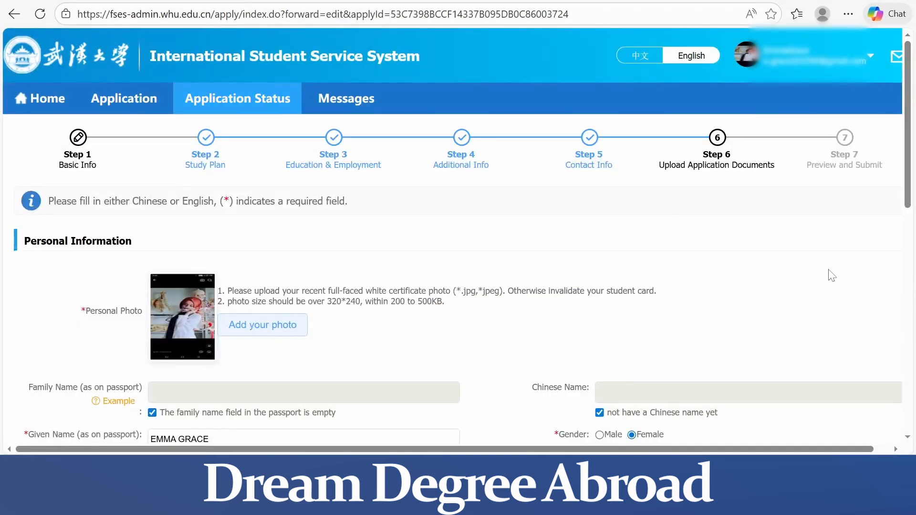
pyautogui.moveTo(910, 210); pyautogui.dragTo(913, 363)
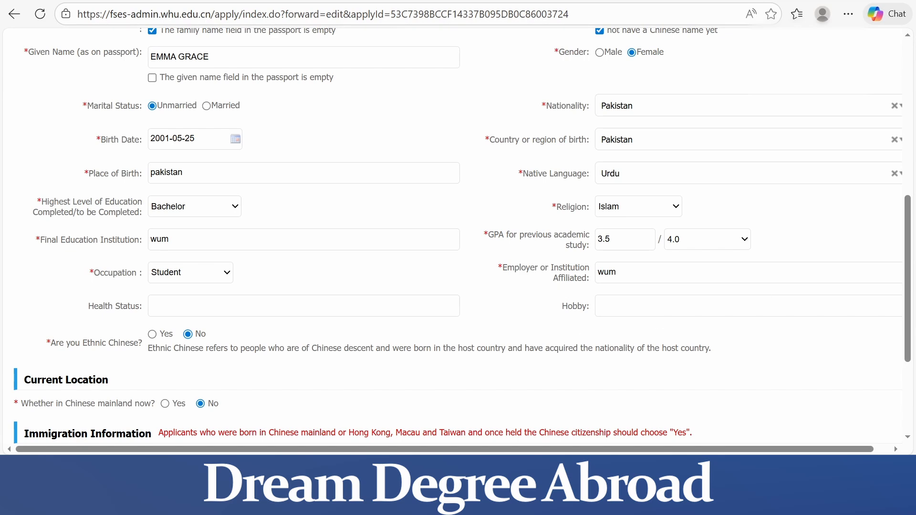
pyautogui.scroll(-4, 911, 306)
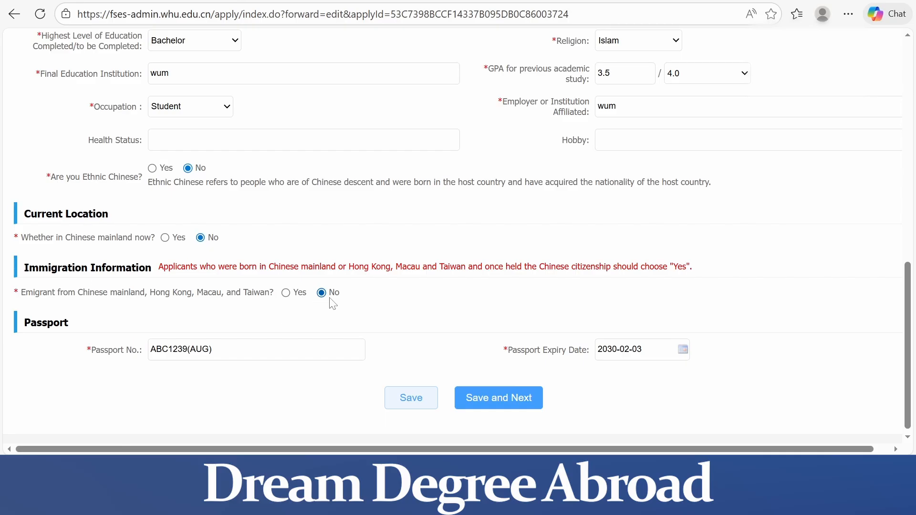
pyautogui.click(508, 400)
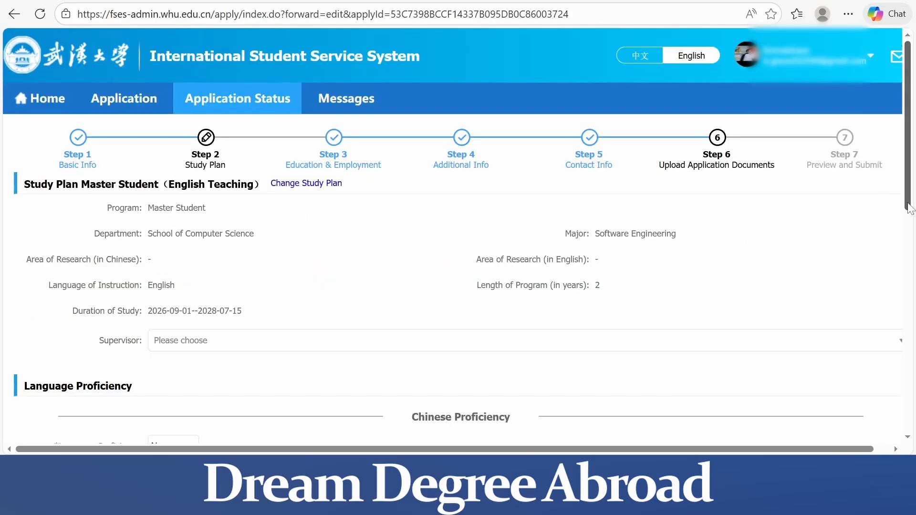
# Review the study plan, language proficiency and recommender details, then save the Study Plan step and continue
pyautogui.moveTo(909, 209); pyautogui.dragTo(914, 336)
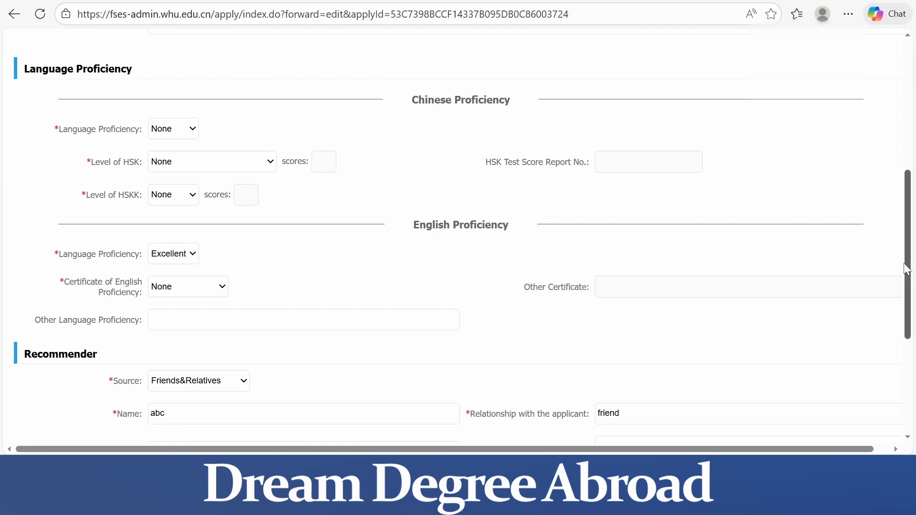
pyautogui.moveTo(909, 276); pyautogui.dragTo(909, 340)
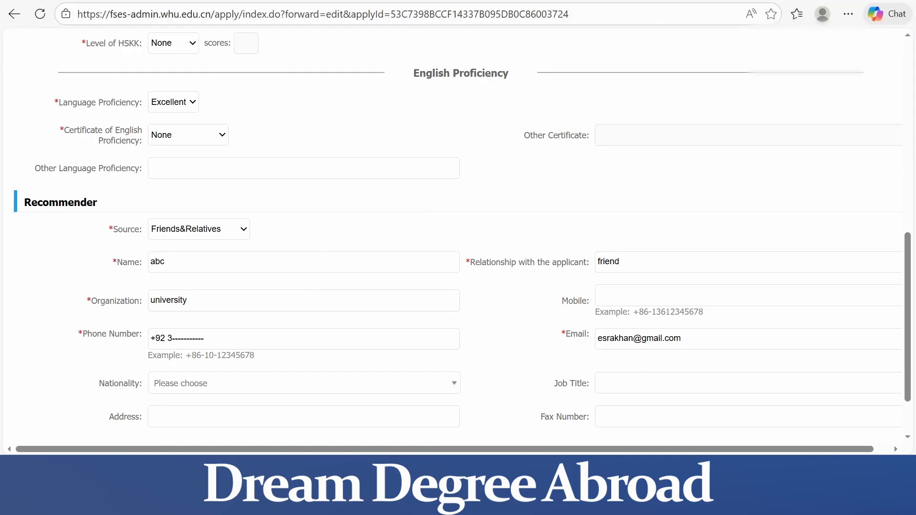
pyautogui.scroll(-2, 912, 344)
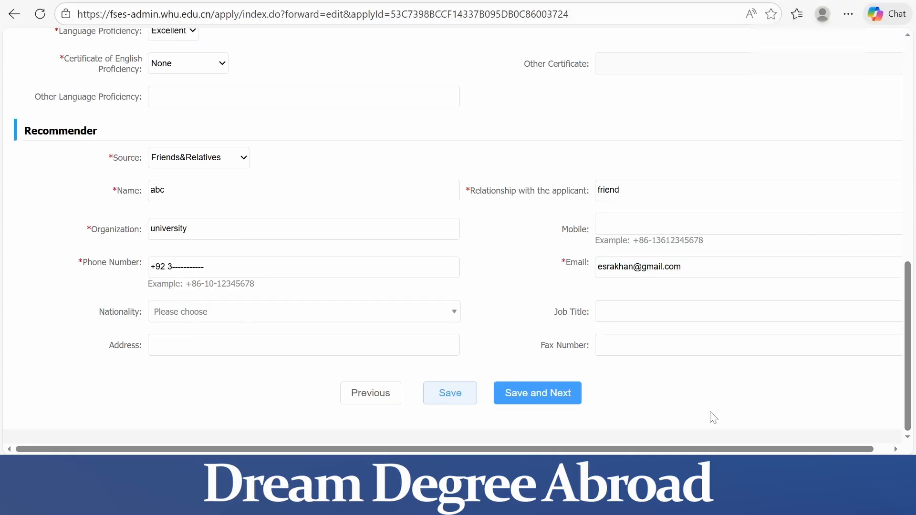
pyautogui.click(553, 397)
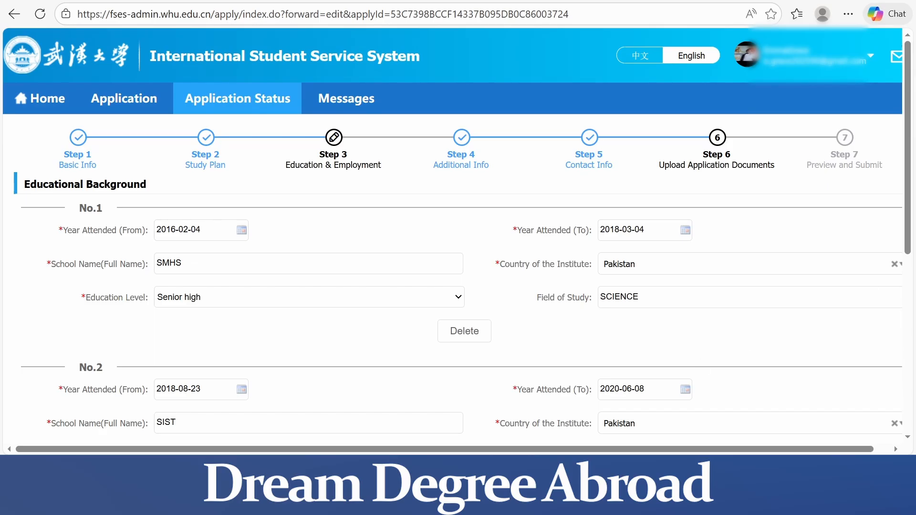
# Check the educational background entries and the studied-in-China answer, then save the Education & Employment step and continue
pyautogui.moveTo(909, 252); pyautogui.dragTo(914, 358)
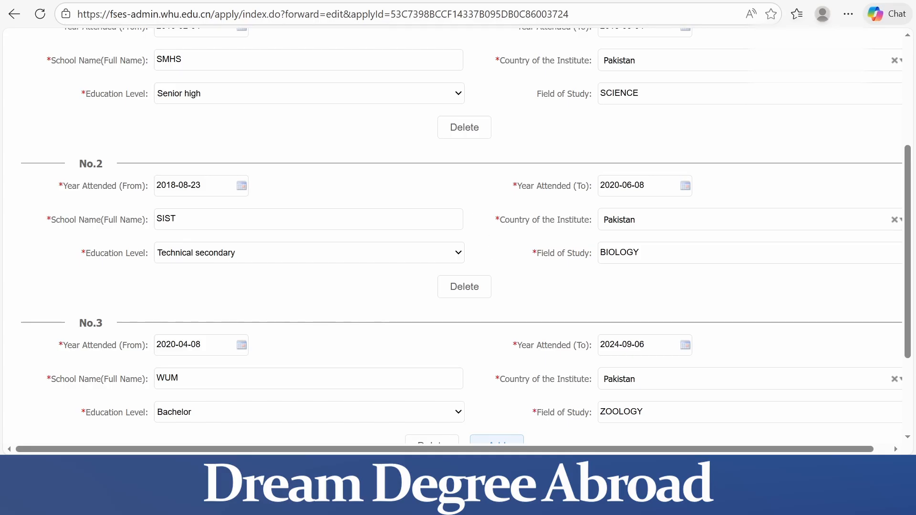
pyautogui.moveTo(907, 334); pyautogui.dragTo(911, 406)
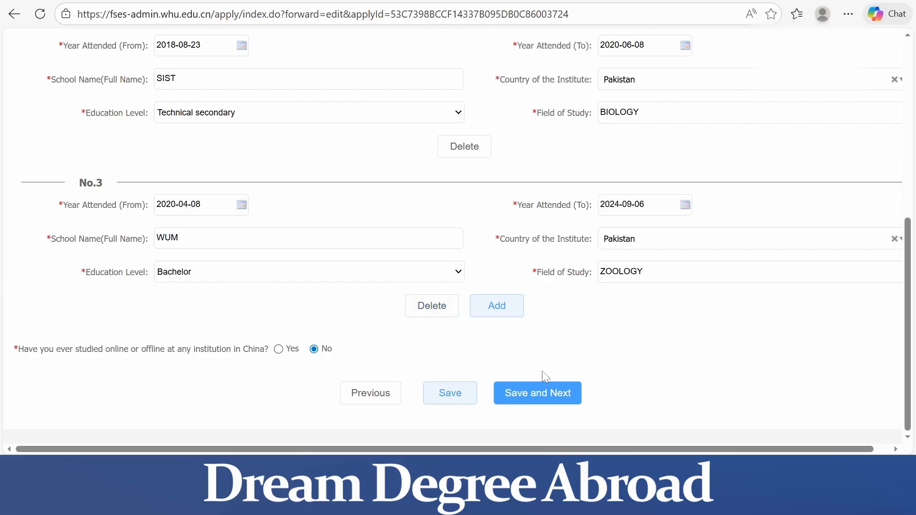
pyautogui.click(542, 404)
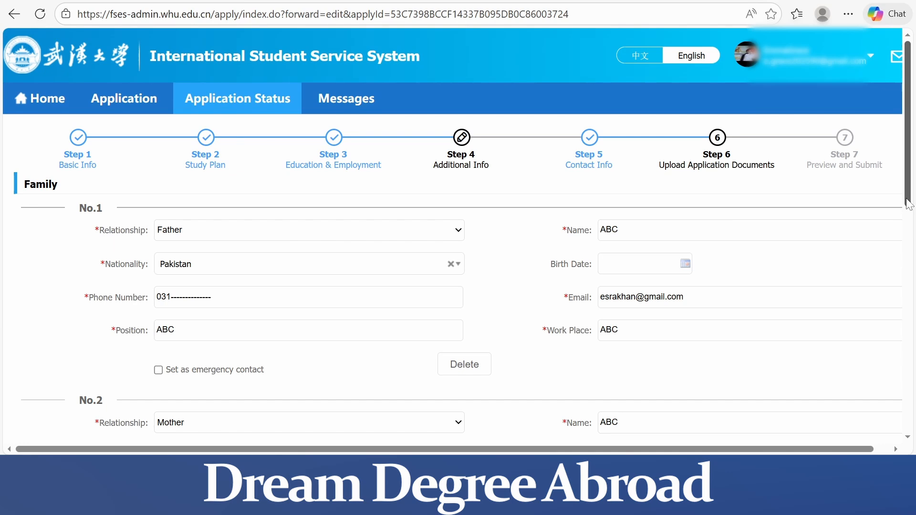
# Review the family, criminal record, financial supporter and guarantor sections, then save the Additional Info step and continue
pyautogui.scroll(-6, 907, 204)
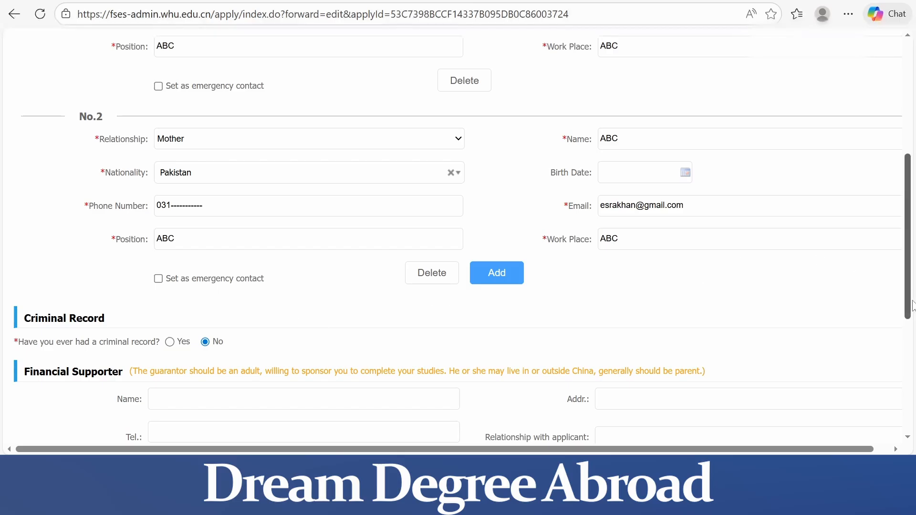
pyautogui.scroll(-2, 912, 305)
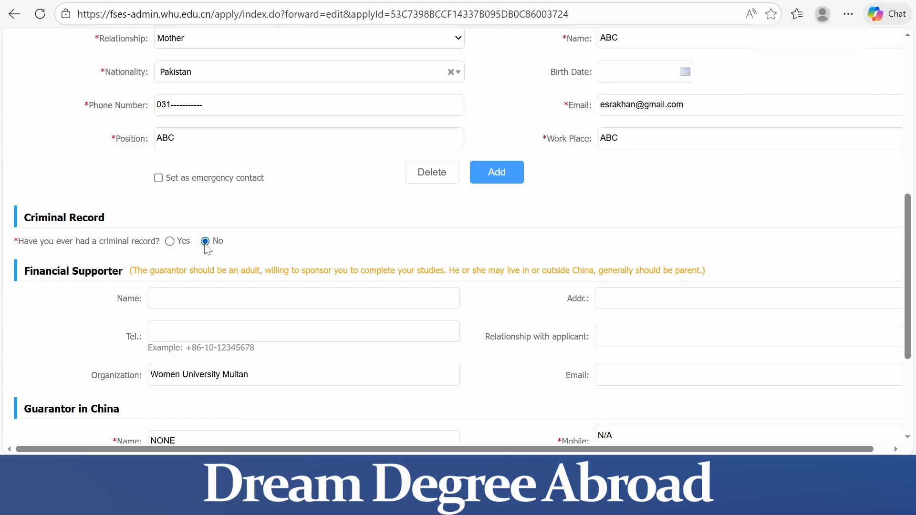
pyautogui.scroll(-1, 206, 245)
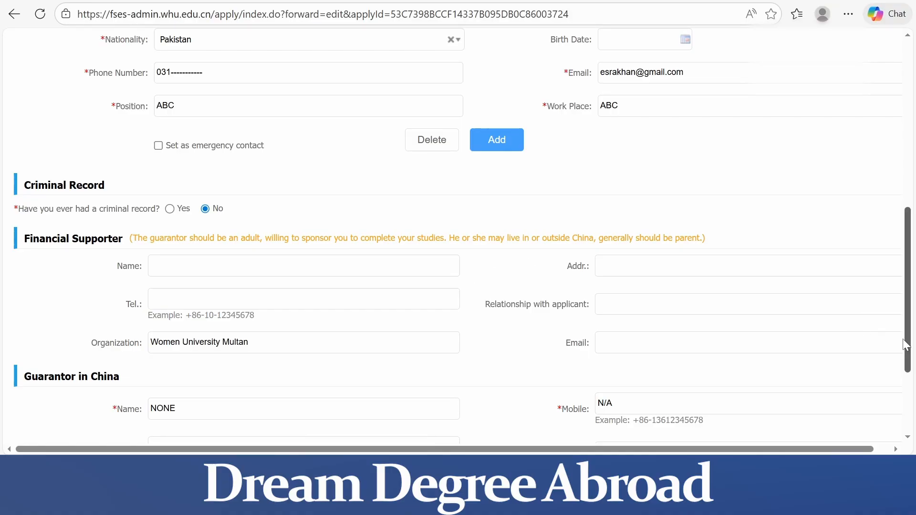
pyautogui.scroll(-5, 880, 410)
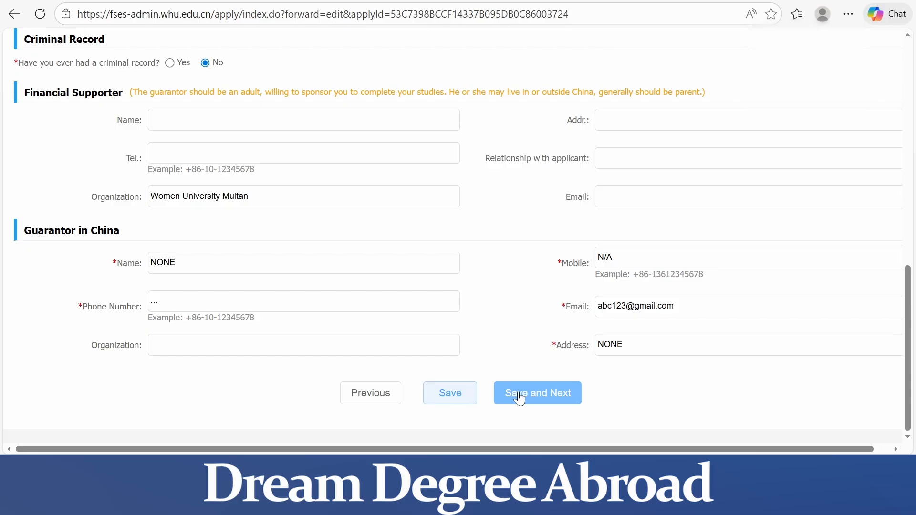
pyautogui.click(535, 394)
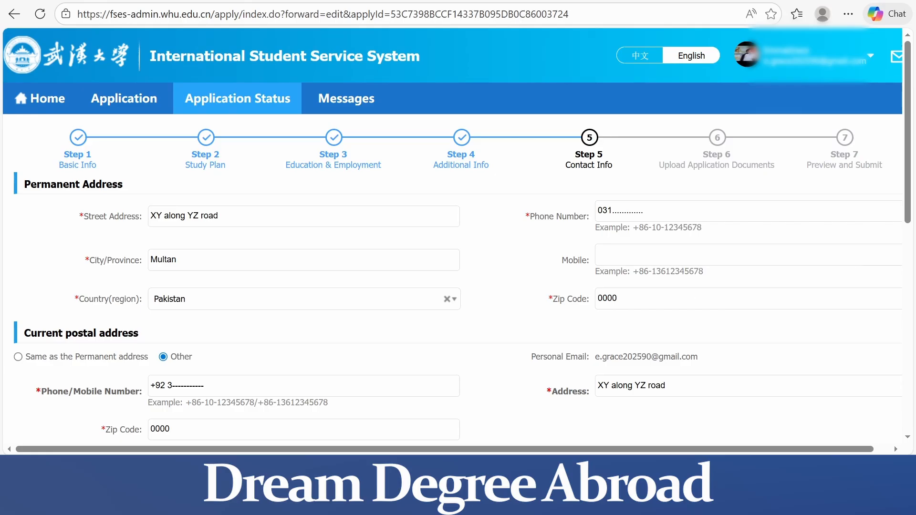
# Review the permanent and postal addresses and the admission notice collection option, then save the Contact Info step and continue
pyautogui.scroll(-5, 856, 297)
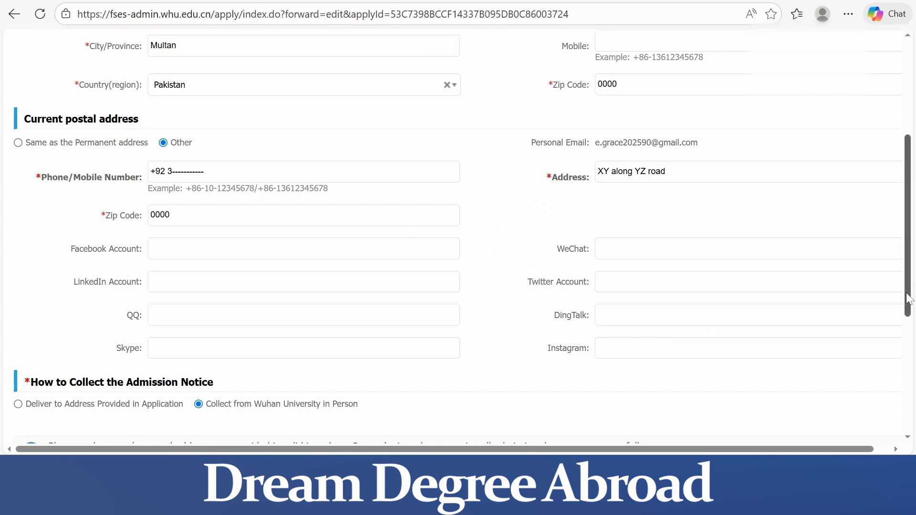
pyautogui.moveTo(905, 294); pyautogui.dragTo(913, 389)
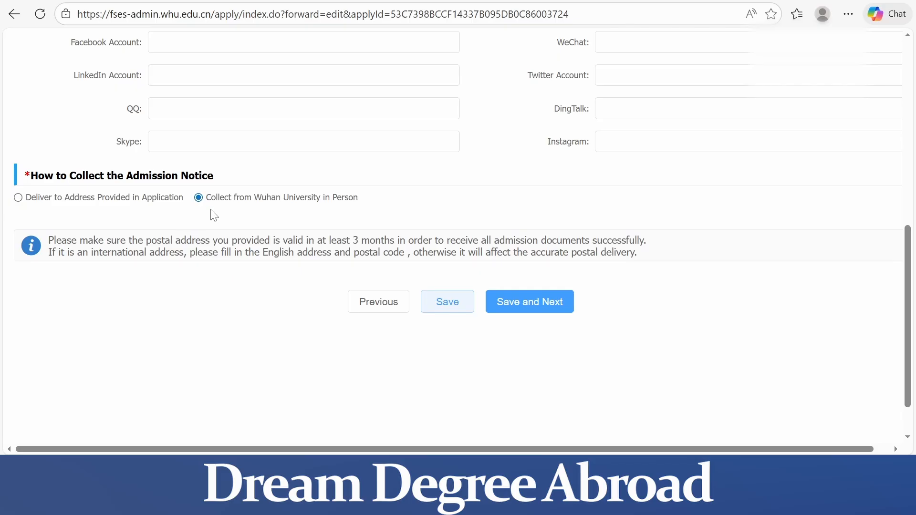
pyautogui.click(526, 318)
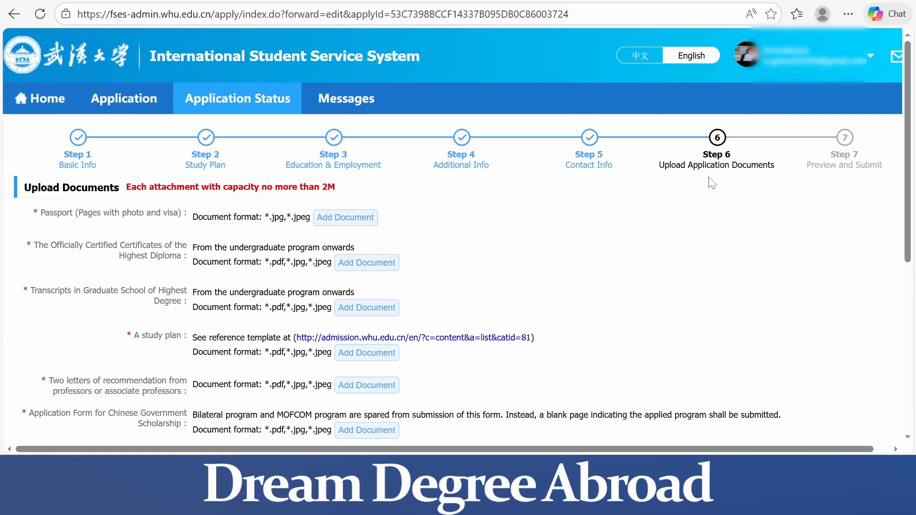
# Examine the list of required application documents and their accepted formats, including the Application Form for Chinese Government Scholarship
pyautogui.scroll(-1, 702, 181)
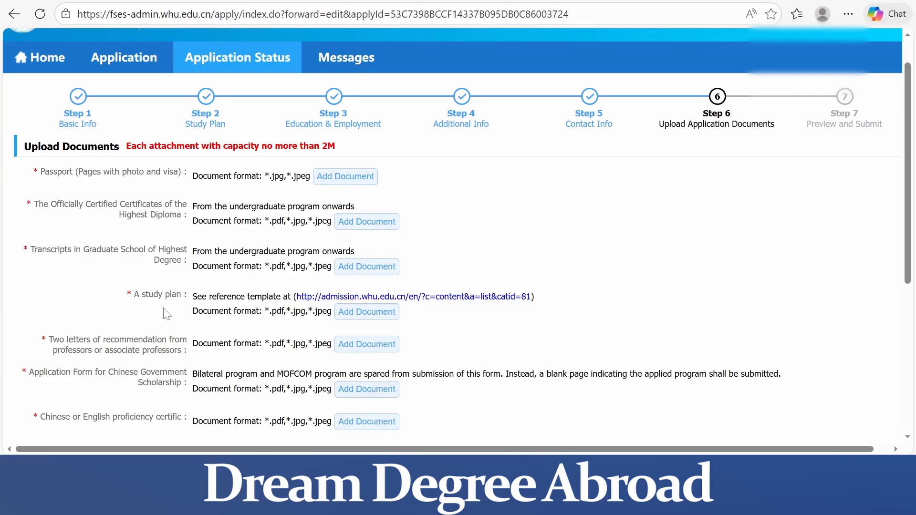
pyautogui.scroll(-4, 166, 314)
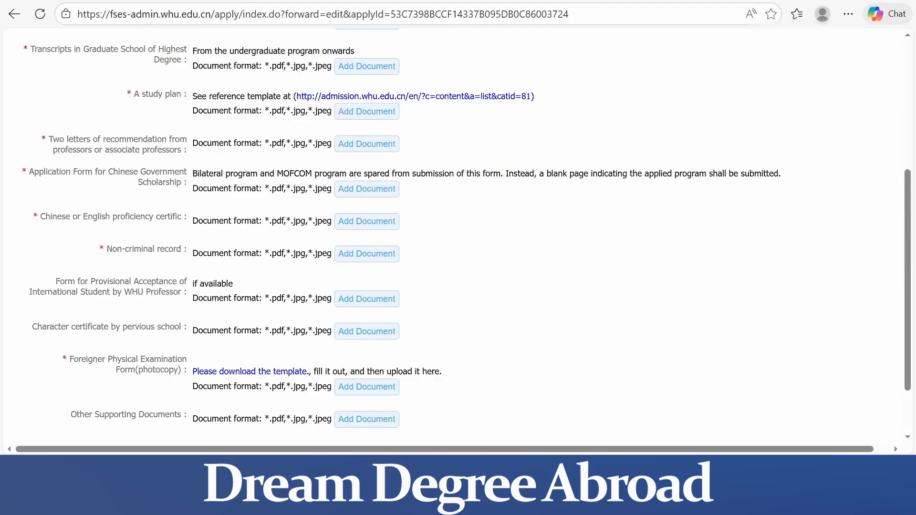
pyautogui.moveTo(30, 172); pyautogui.dragTo(184, 187)
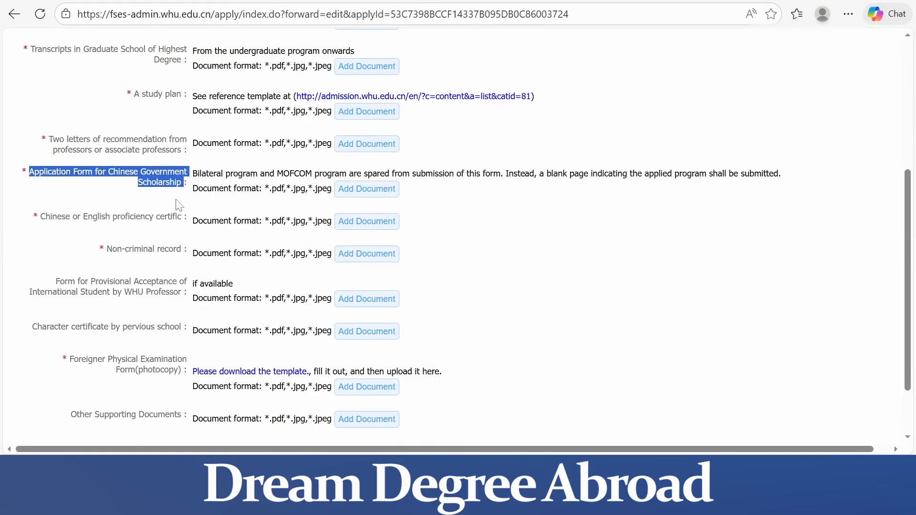
pyautogui.press('Menu')
pyautogui.press('Escape')
pyautogui.click(176, 199)
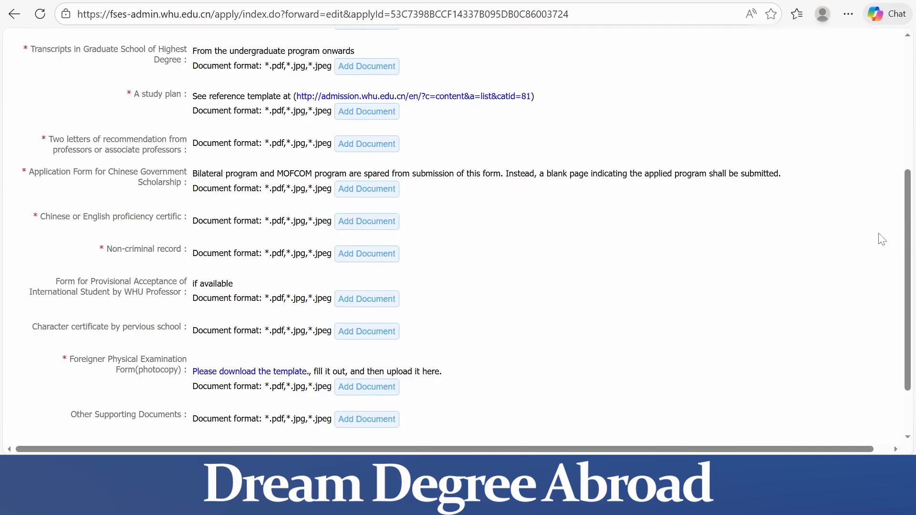
pyautogui.scroll(-2, 909, 258)
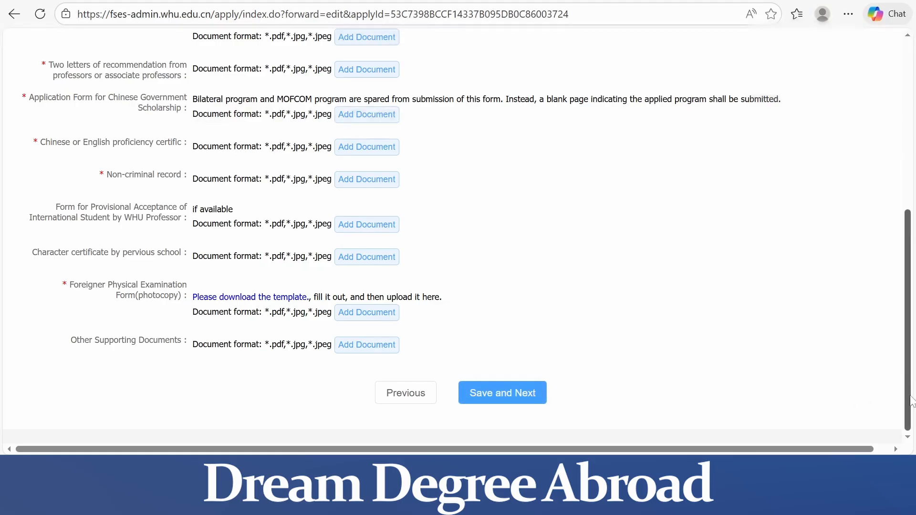
pyautogui.moveTo(909, 401); pyautogui.dragTo(909, 195)
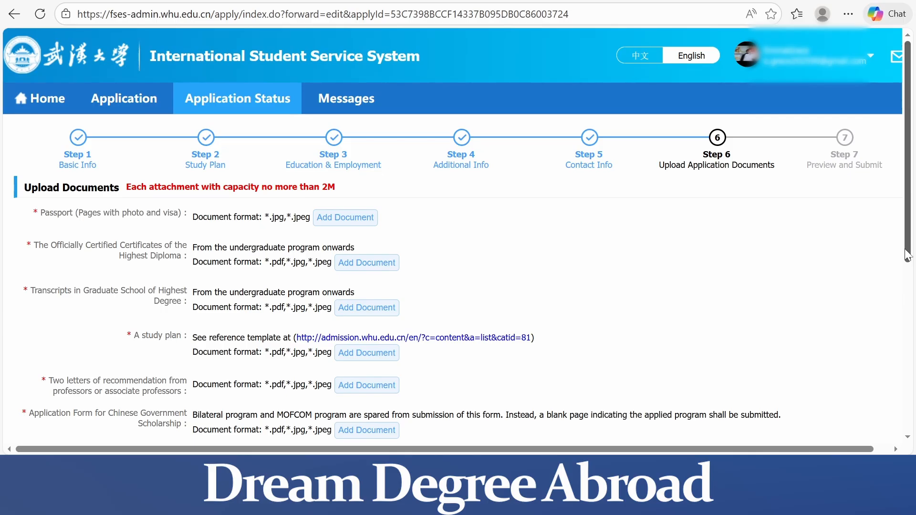
pyautogui.moveTo(907, 255); pyautogui.dragTo(907, 424)
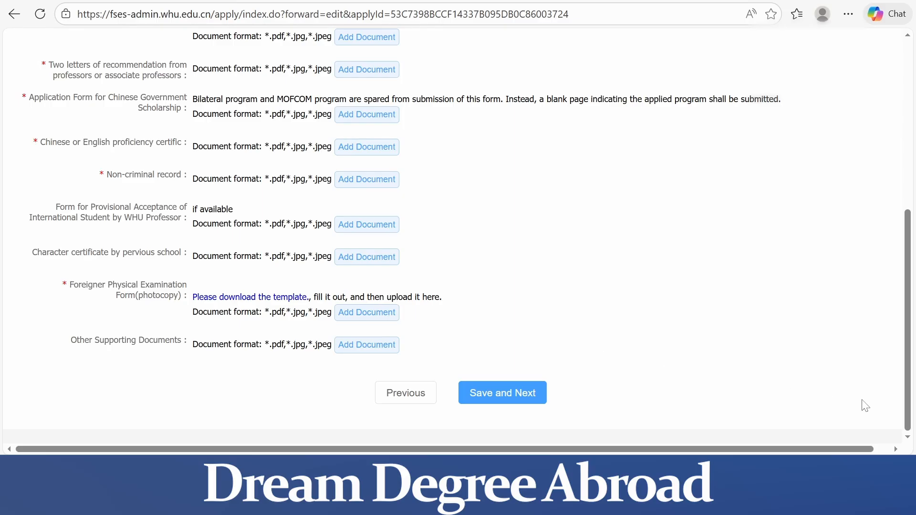
pyautogui.moveTo(907, 413); pyautogui.dragTo(914, 179)
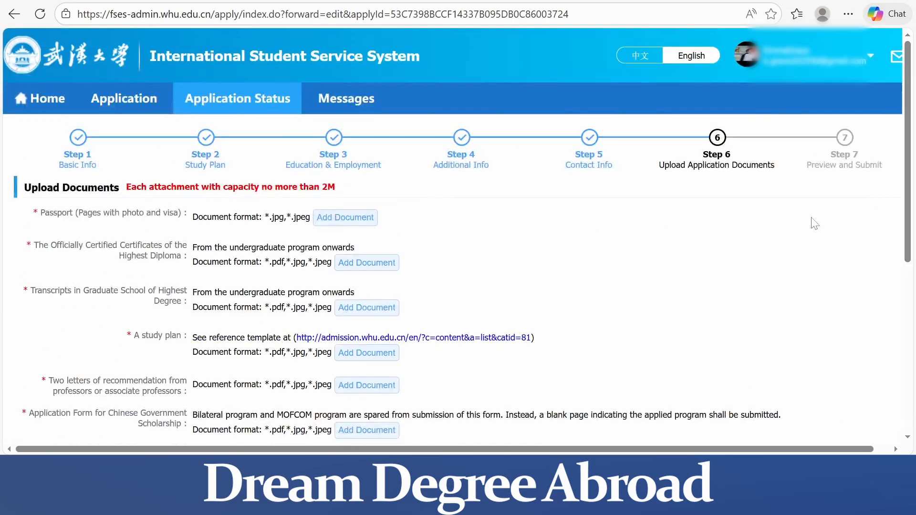